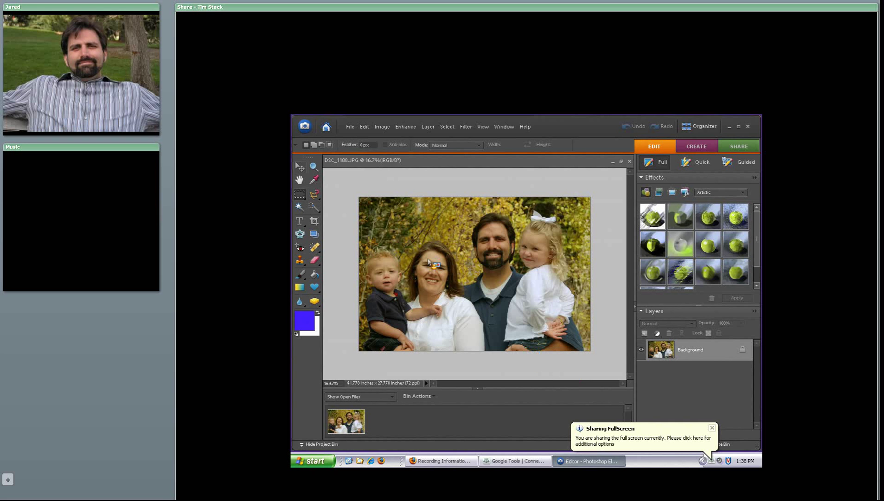
# Step: Duplicate the Background layer so a Background copy layer sits above the original
pyautogui.press('v')
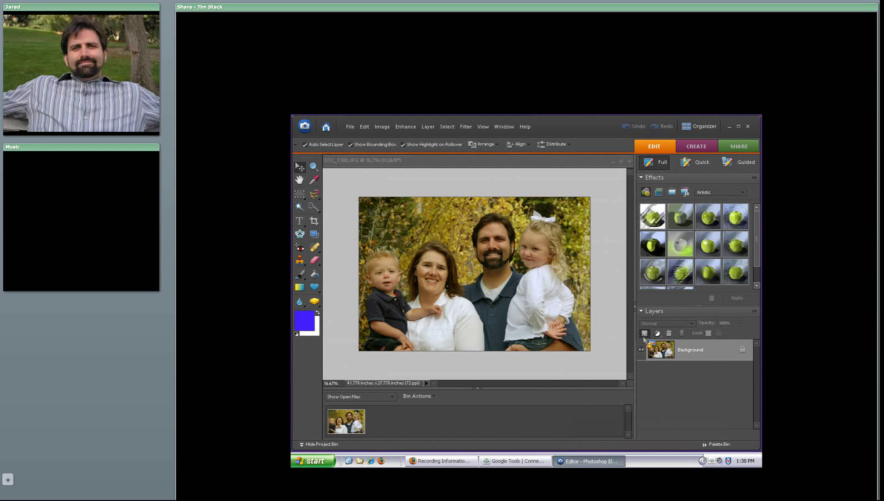
pyautogui.moveTo(643, 337); pyautogui.dragTo(644, 334)
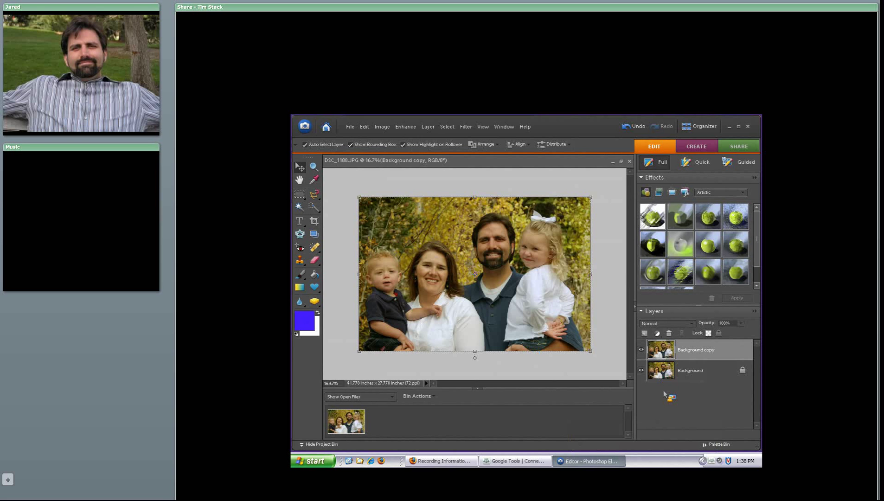
pyautogui.moveTo(664, 393); pyautogui.dragTo(352, 202)
pyautogui.press('a')
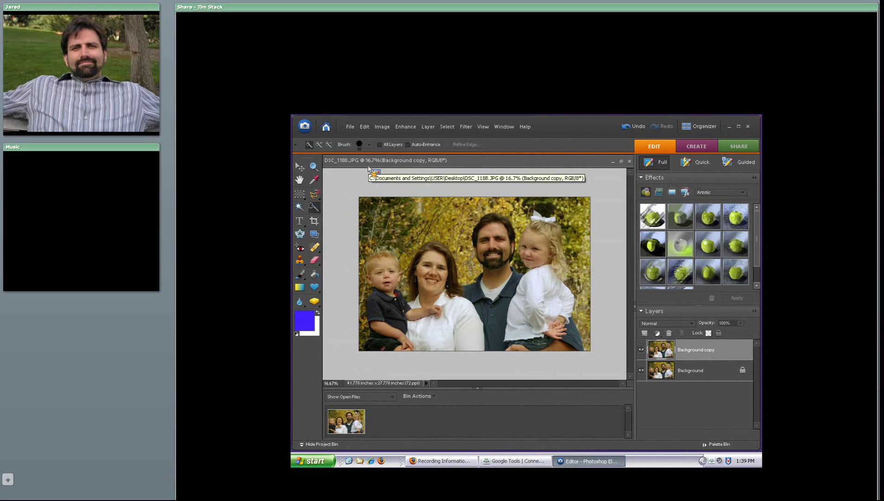
# Step: Brush-select the foliage across the top and around the parents' heads, then subtract the boy
pyautogui.click(370, 219)
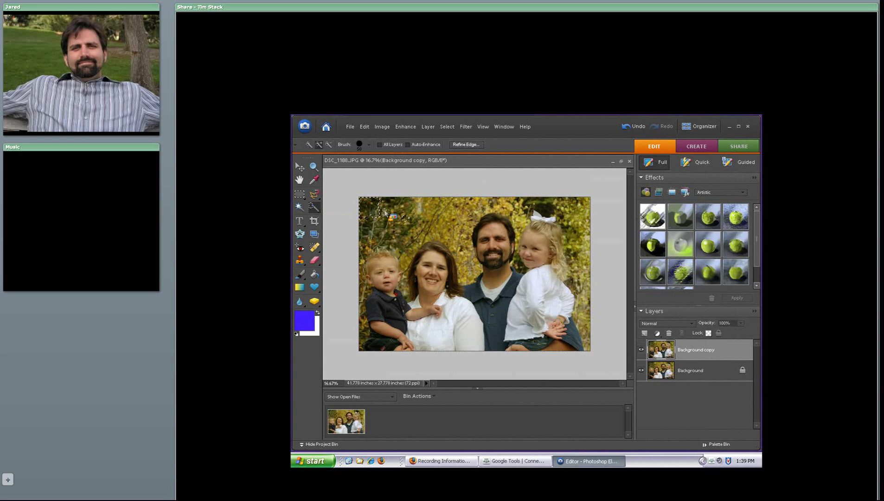
pyautogui.moveTo(385, 212)
pyautogui.mouseDown()
pyautogui.moveTo(484, 211)
pyautogui.moveTo(587, 252)
pyautogui.moveTo(583, 330)
pyautogui.moveTo(574, 242)
pyautogui.mouseUp()
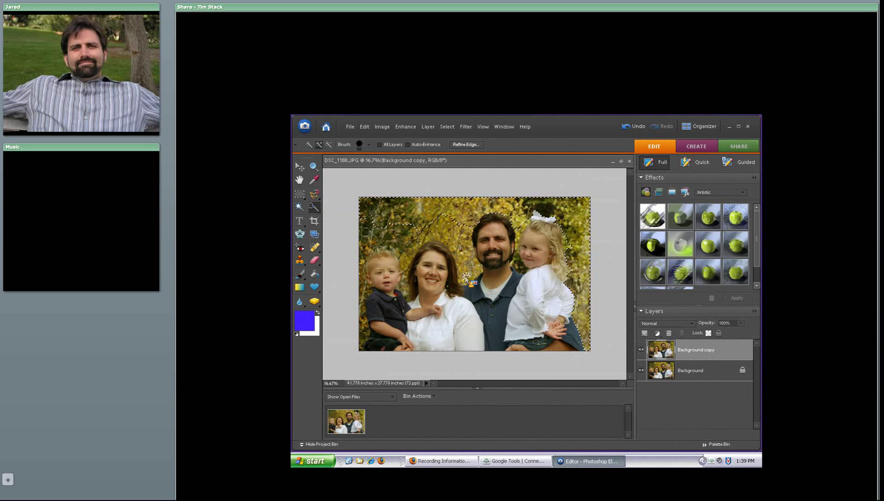
pyautogui.moveTo(465, 276)
pyautogui.mouseDown()
pyautogui.moveTo(379, 232)
pyautogui.moveTo(355, 341)
pyautogui.mouseUp()
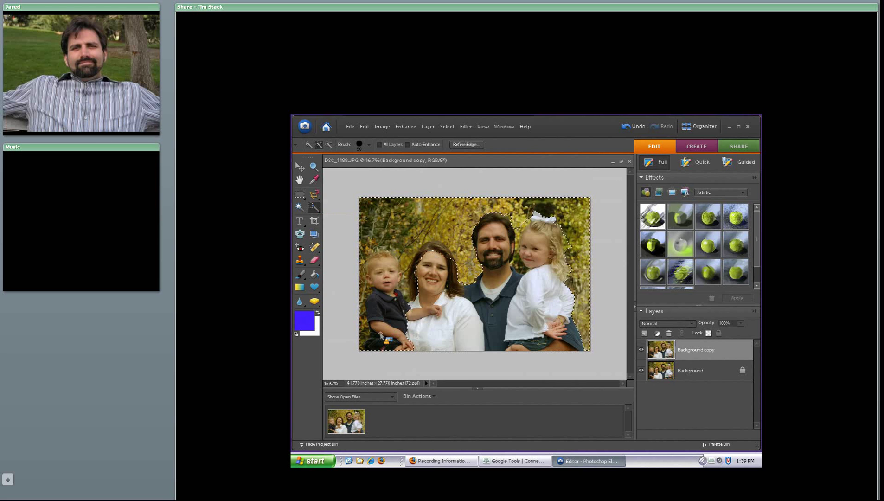
pyautogui.press('alt')
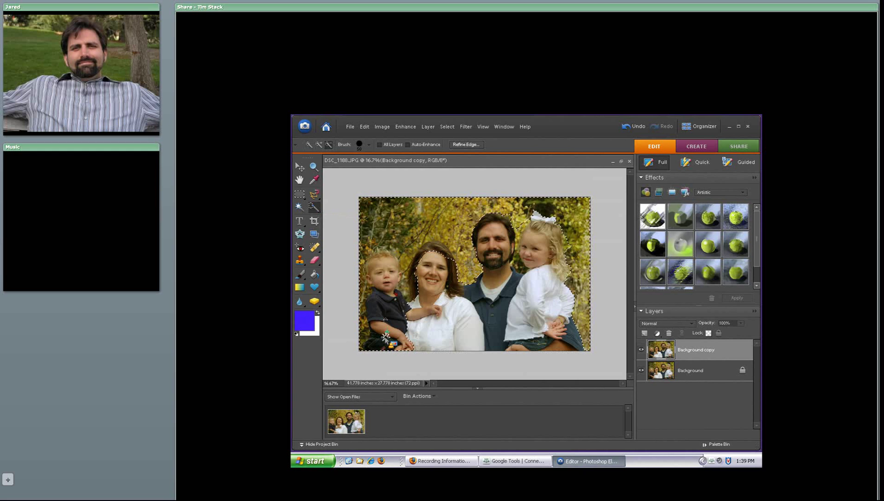
pyautogui.moveTo(385, 336)
pyautogui.mouseDown()
pyautogui.moveTo(386, 263)
pyautogui.moveTo(410, 269)
pyautogui.moveTo(435, 250)
pyautogui.moveTo(412, 274)
pyautogui.mouseUp()
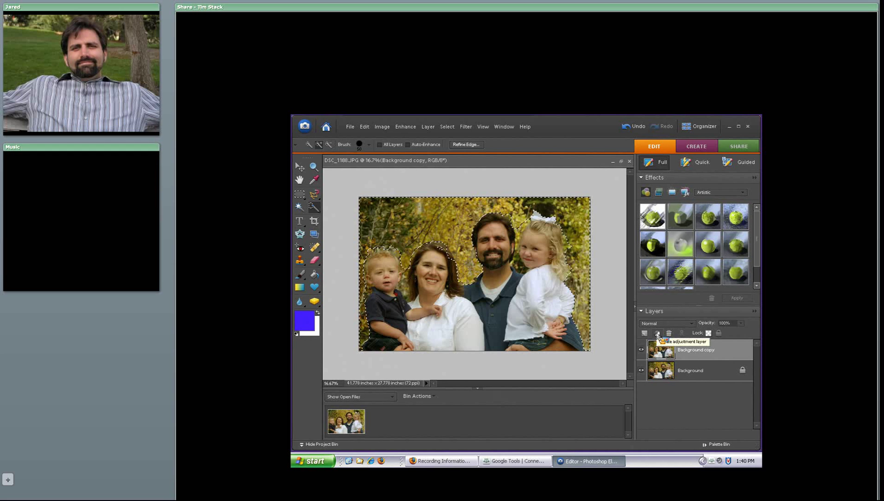
# Step: Add a Hue/Saturation adjustment layer with Hue -36 and Saturation slightly lowered
pyautogui.click(657, 333)
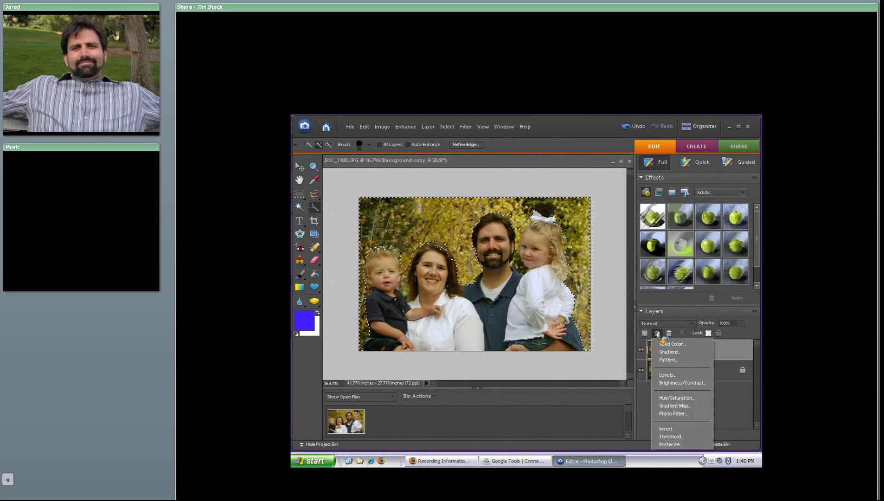
pyautogui.click(663, 399)
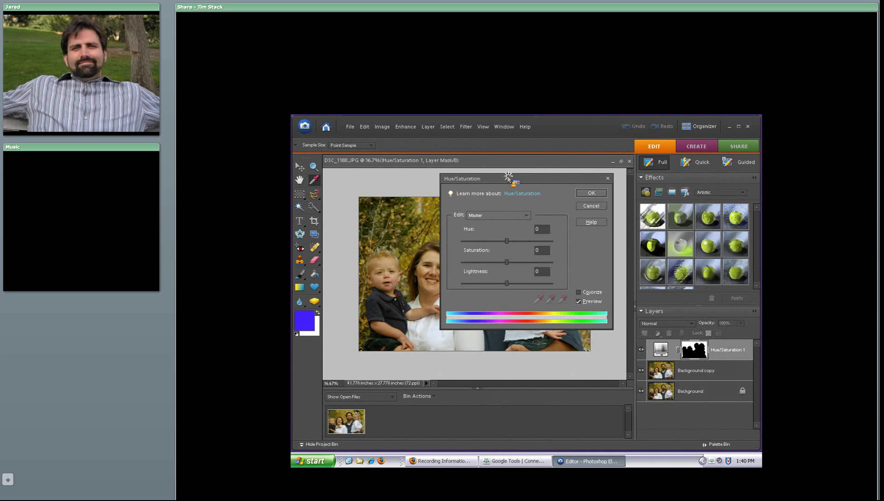
pyautogui.moveTo(507, 177); pyautogui.dragTo(606, 176)
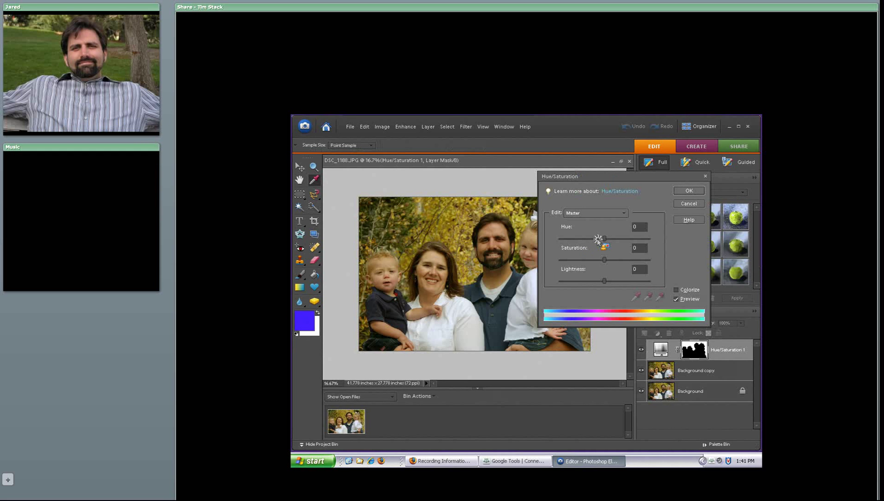
pyautogui.moveTo(597, 239); pyautogui.dragTo(588, 238)
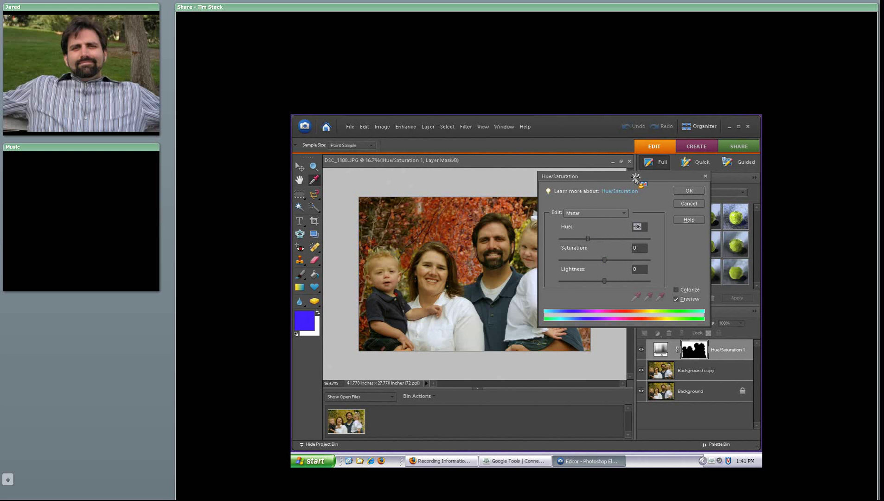
pyautogui.moveTo(635, 176); pyautogui.dragTo(681, 176)
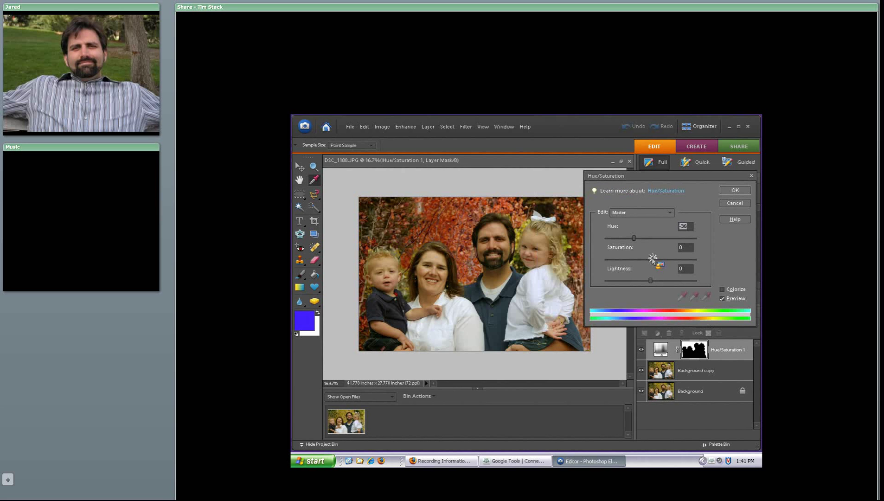
pyautogui.moveTo(652, 258)
pyautogui.mouseDown()
pyautogui.moveTo(640, 258)
pyautogui.moveTo(673, 257)
pyautogui.moveTo(648, 257)
pyautogui.mouseUp()
# Step: Confirm the Hue/Saturation settings to create the Hue/Saturation 1 layer
pyautogui.click(727, 193)
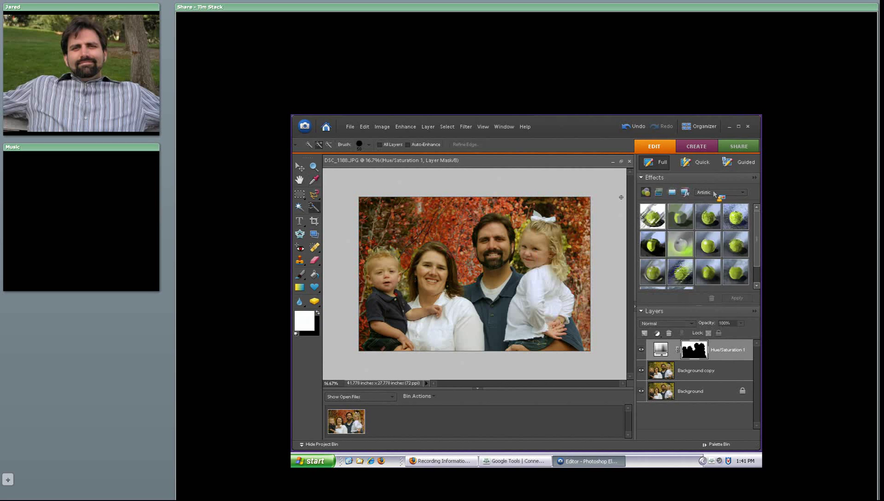
# Step: Reopen the Hue/Saturation 1 layer and change Hue to -37, keeping Saturation -1
pyautogui.doubleClick(663, 351)
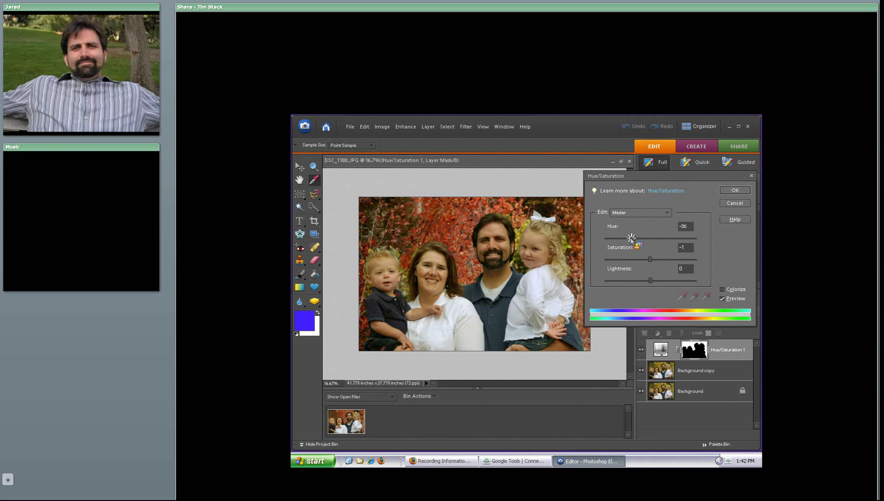
pyautogui.moveTo(630, 237); pyautogui.dragTo(629, 237)
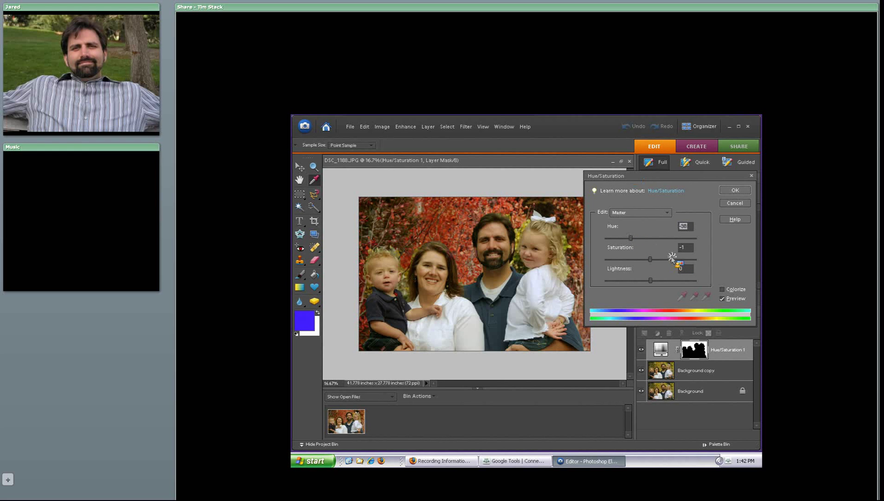
pyautogui.moveTo(630, 238); pyautogui.dragTo(633, 237)
pyautogui.click(734, 191)
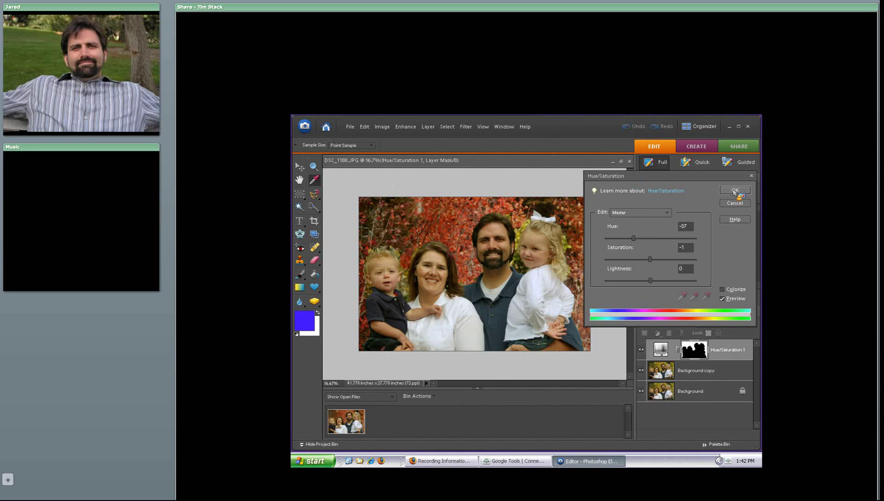
pyautogui.click(735, 191)
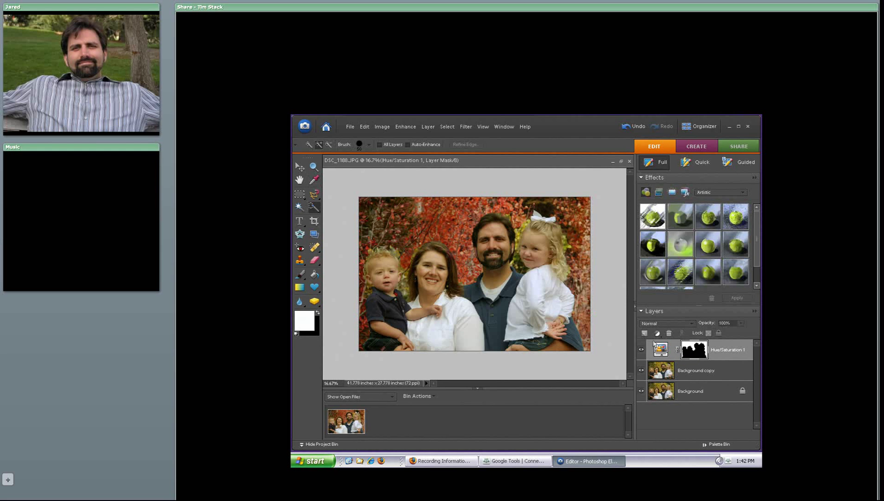
# Step: Pick the Brush tool and enlarge it from 13 px through 27 px to 71 px
pyautogui.moveTo(655, 344); pyautogui.dragTo(567, 255)
pyautogui.moveTo(567, 254); pyautogui.dragTo(301, 278)
pyautogui.click(300, 274)
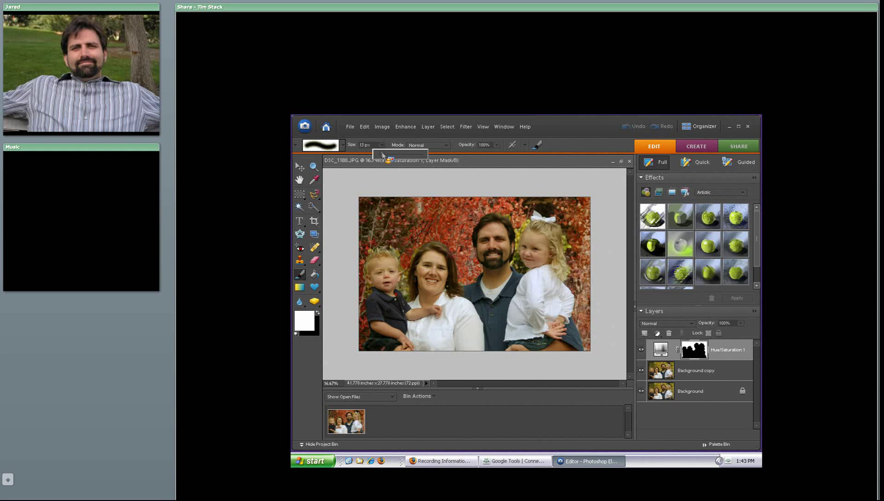
pyautogui.moveTo(382, 154); pyautogui.dragTo(391, 155)
pyautogui.press(']')
pyautogui.press(']')
pyautogui.press(']')
pyautogui.press(']')
# Step: Zoom to 44.9% on the father's face and the girl, then switch back to the Brush
pyautogui.moveTo(695, 346); pyautogui.dragTo(311, 164)
pyautogui.click(313, 166)
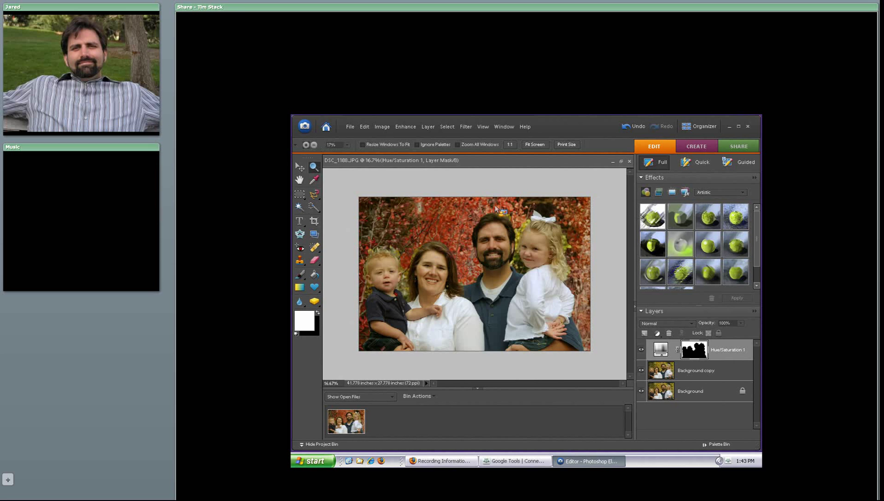
pyautogui.moveTo(495, 204); pyautogui.dragTo(575, 284)
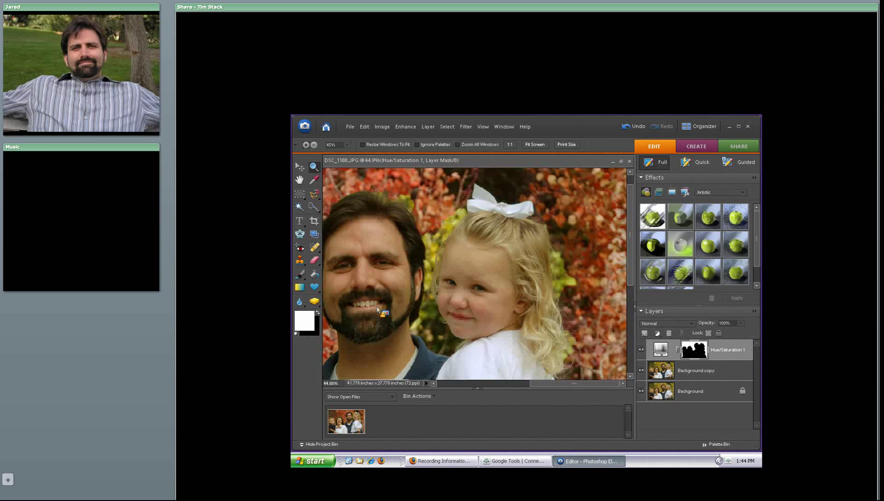
pyautogui.press('b')
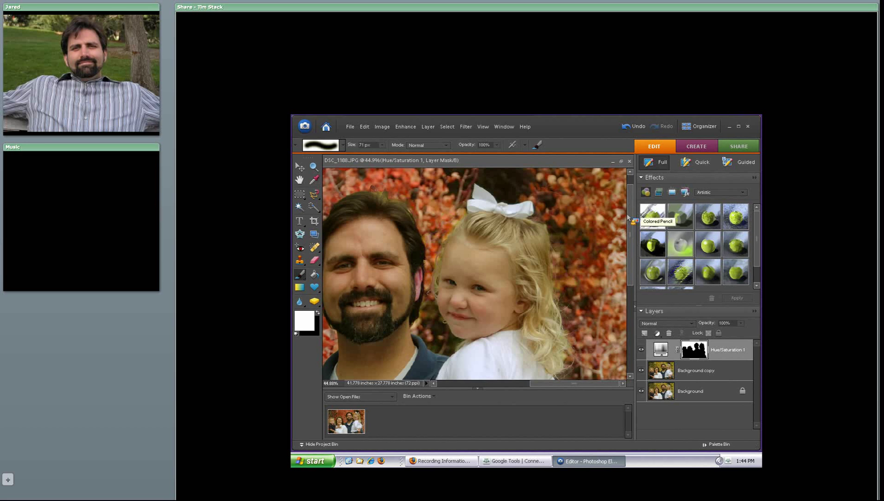
# Step: Paint black over the father's ear fringe on the mask, restore white, and pan toward the woman
pyautogui.moveTo(642, 215)
pyautogui.mouseDown()
pyautogui.moveTo(528, 253)
pyautogui.moveTo(513, 306)
pyautogui.moveTo(311, 320)
pyautogui.moveTo(318, 314)
pyautogui.mouseUp()
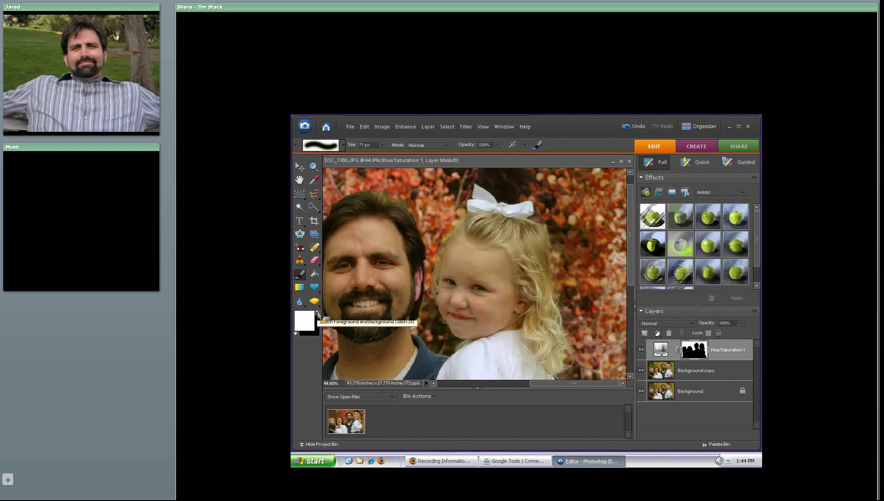
pyautogui.click(318, 314)
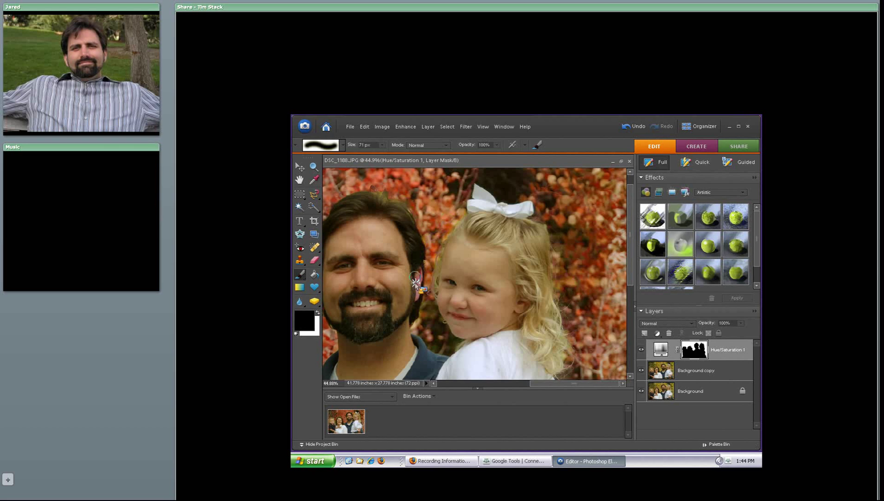
pyautogui.moveTo(415, 282); pyautogui.dragTo(416, 302)
pyautogui.press('x')
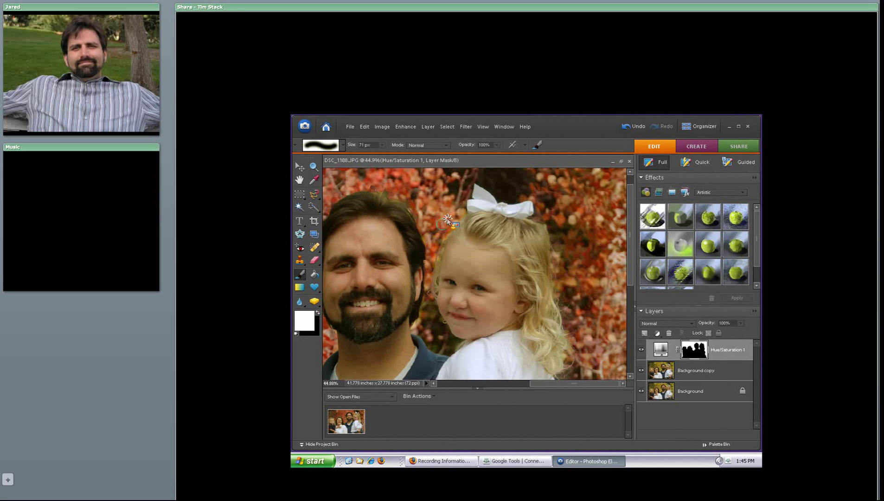
pyautogui.click(522, 383)
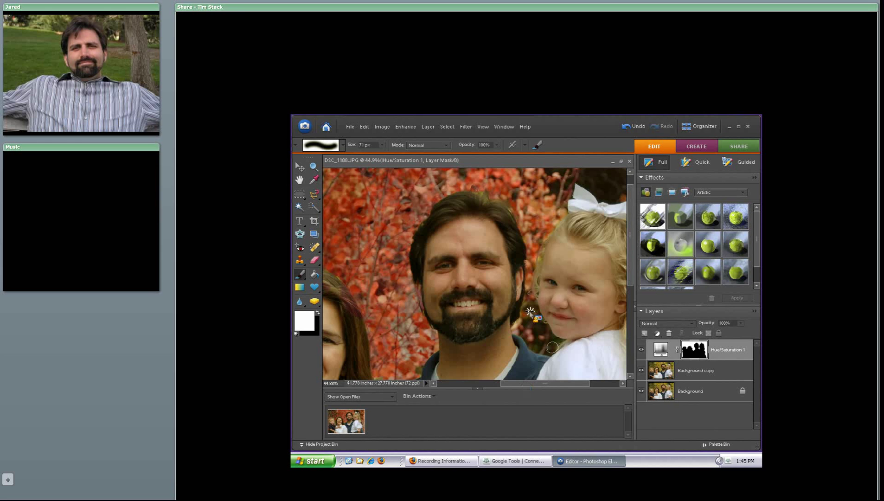
pyautogui.click(519, 383)
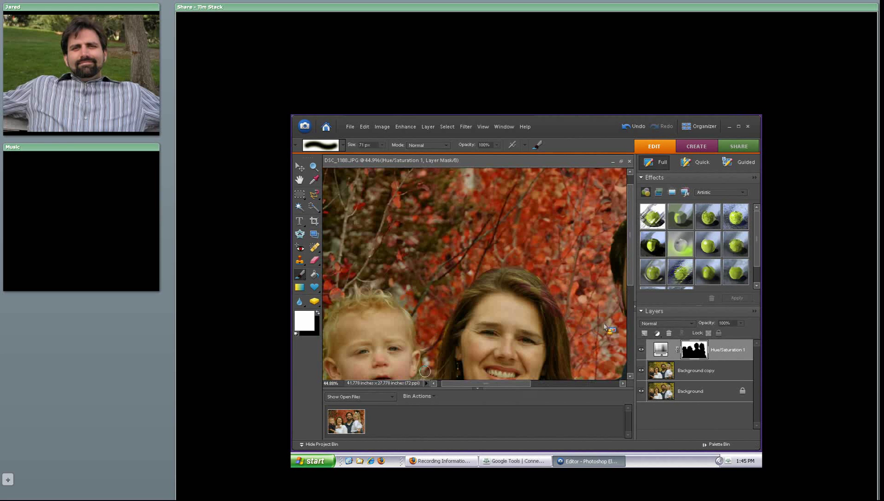
# Step: Scroll to show the woman, boy and red foliage above them, then make black the foreground colour
pyautogui.scroll(-2, 422, 272)
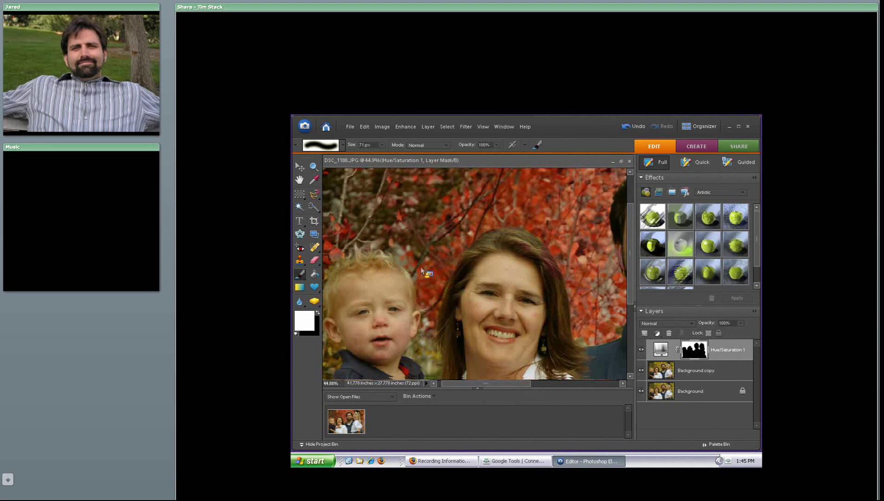
pyautogui.scroll(-4, 422, 271)
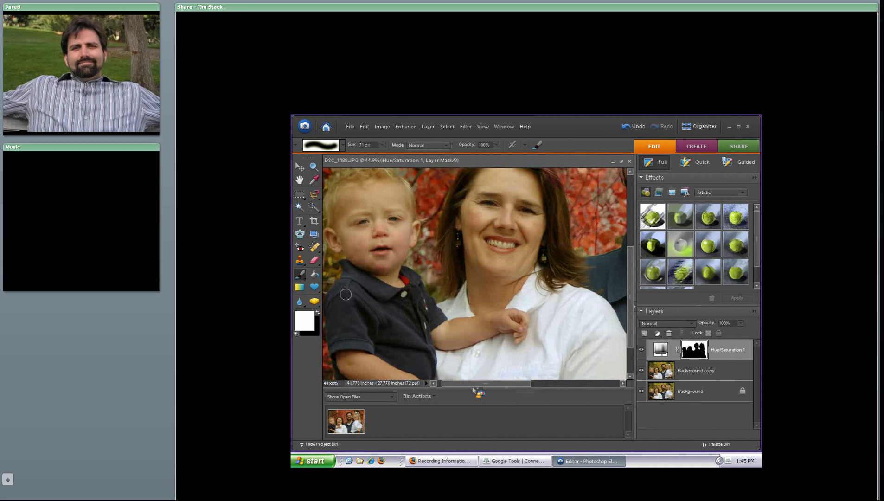
pyautogui.hscroll(-1, 474, 389)
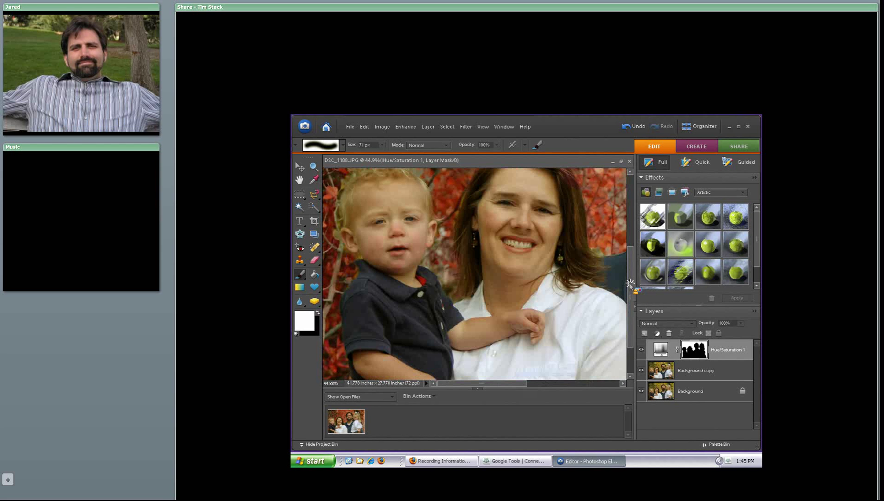
pyautogui.moveTo(630, 284); pyautogui.dragTo(630, 245)
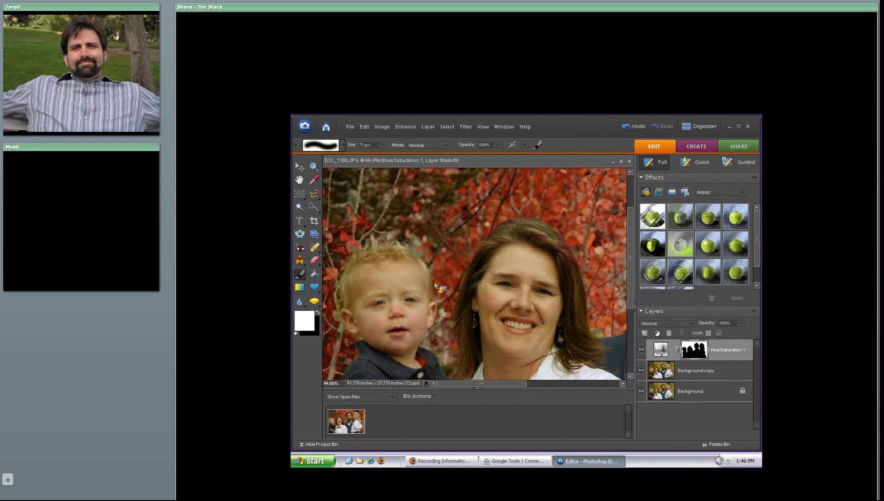
pyautogui.click(318, 313)
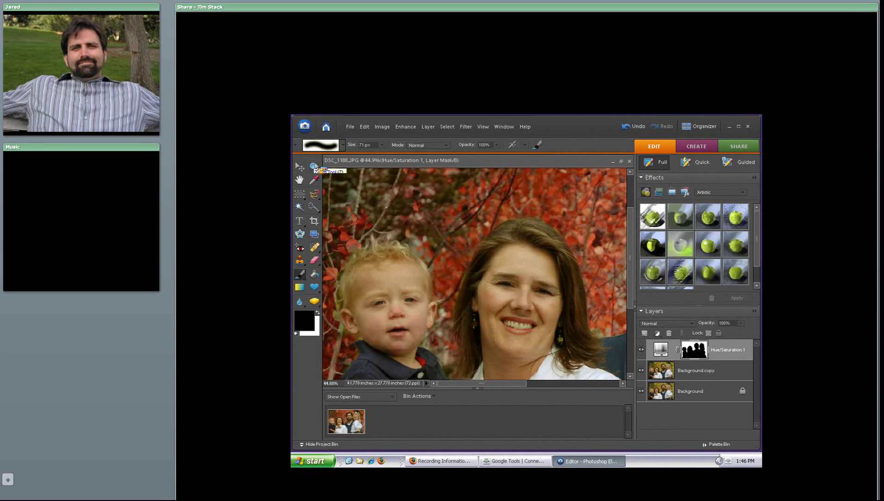
# Step: Zoom out to 16.7% to show the whole photo, then stop sharing in Connect Pro
pyautogui.click(315, 166)
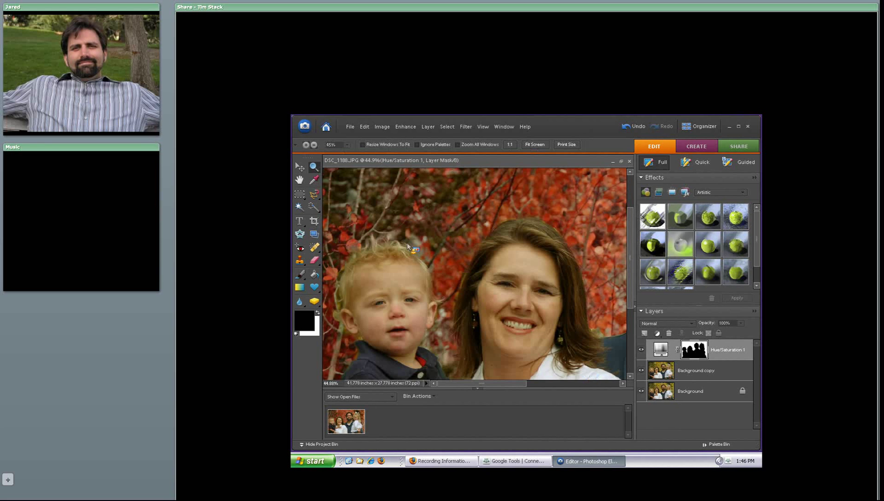
pyautogui.keyDown('alt'); pyautogui.click(494, 322); pyautogui.keyUp('alt')
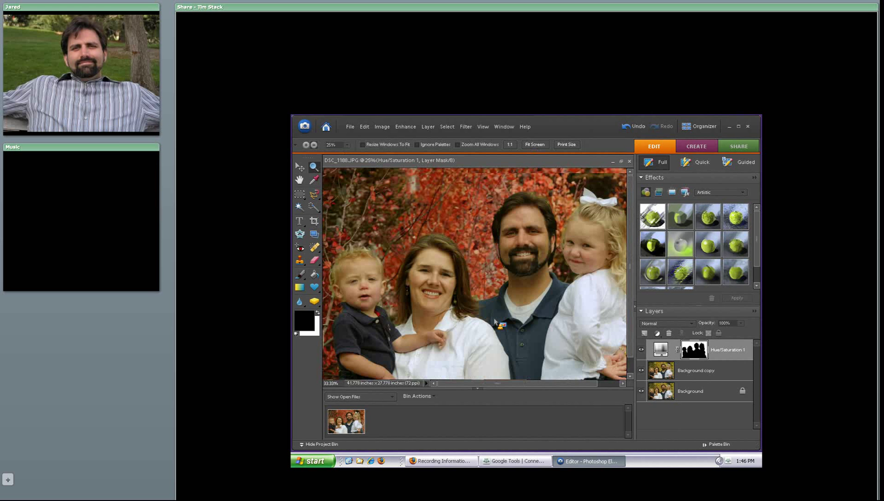
pyautogui.keyDown('alt'); pyautogui.click(495, 319); pyautogui.keyUp('alt')
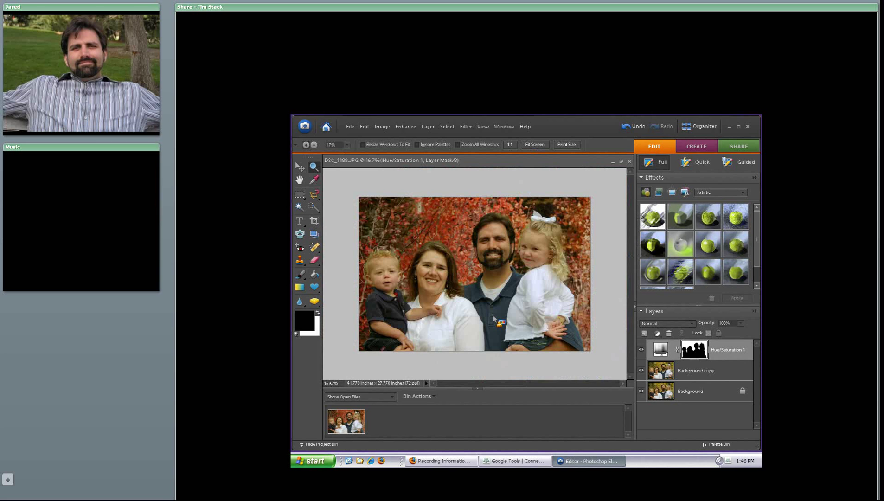
pyautogui.moveTo(494, 319); pyautogui.dragTo(427, 419)
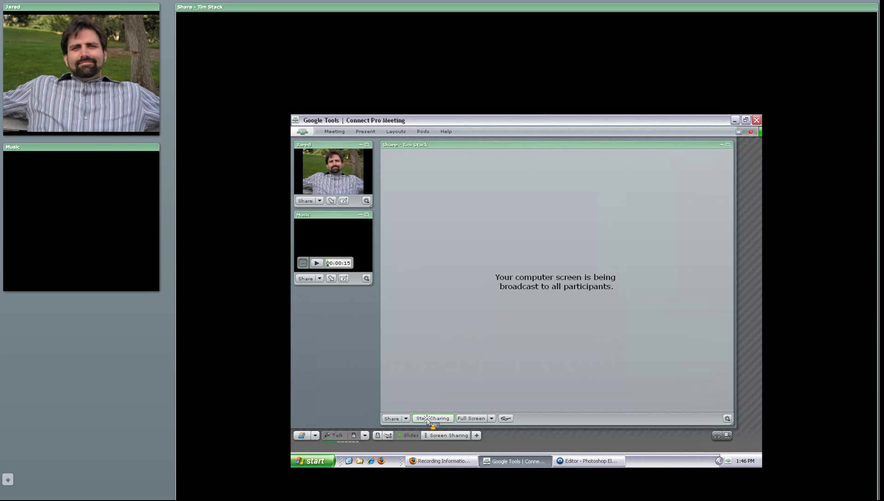
pyautogui.moveTo(427, 419); pyautogui.dragTo(427, 419)
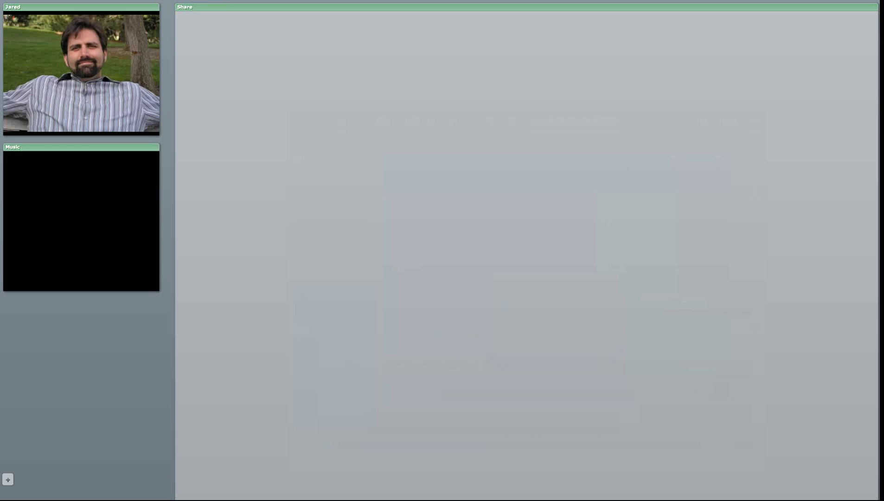